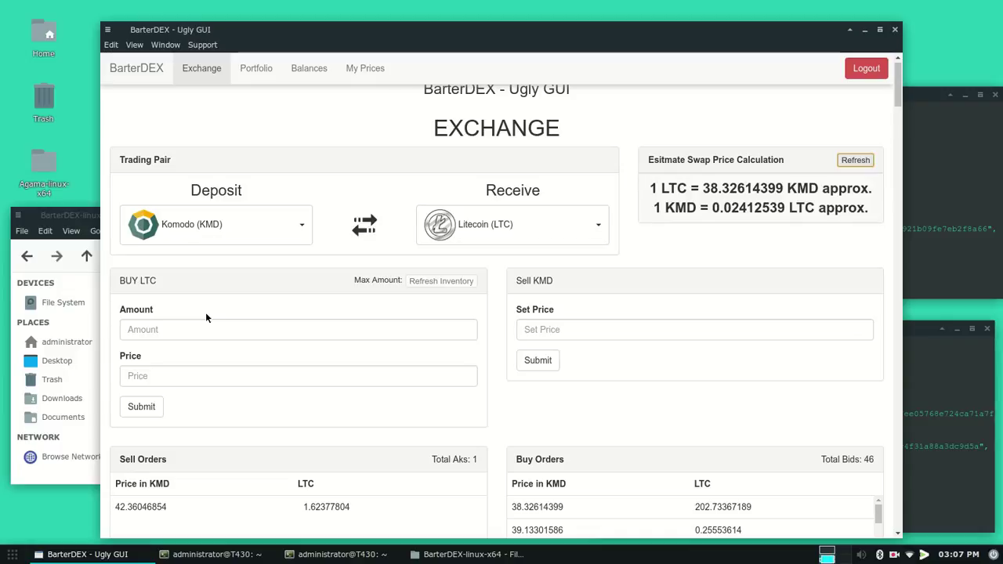
Step: Submit a BUY LTC order with amount 50 and price 43.00 KMD
{"action": "left_click", "coordinate": [201, 329]}
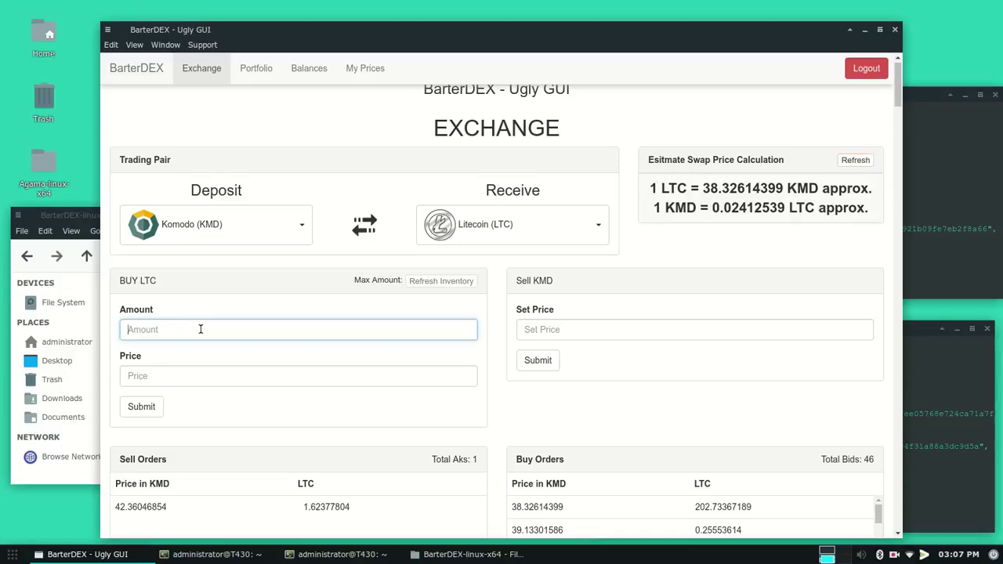
{"action": "type", "text": "50"}
{"action": "left_click", "coordinate": [190, 370]}
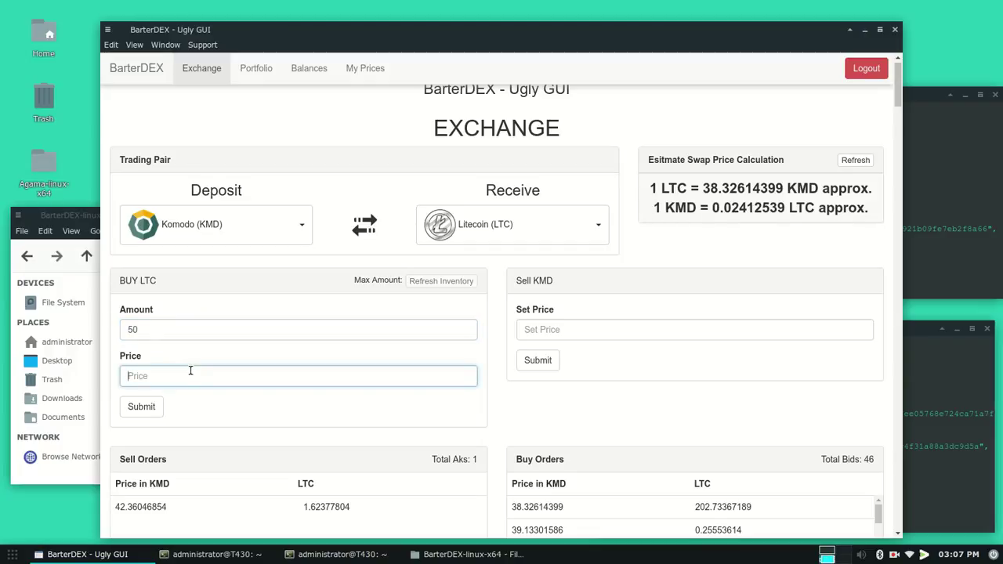
{"action": "type", "text": "43.00"}
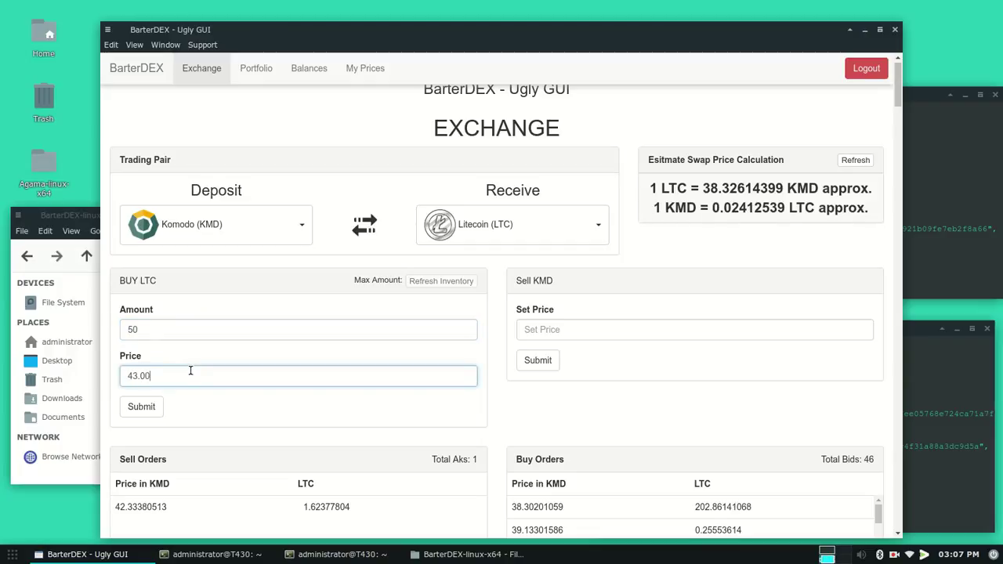
{"action": "left_click", "coordinate": [147, 408]}
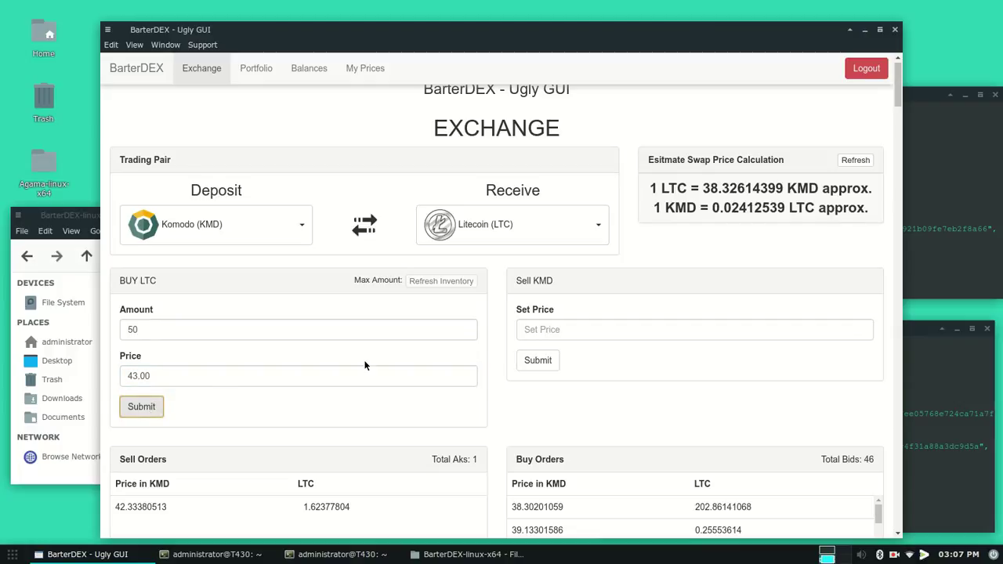
Step: Highlight the swap's 'connected' status in the swap details, then bring the KMD terminal forward
{"action": "scroll", "coordinate": [364, 365], "scroll_direction": "down", "scroll_amount": 3}
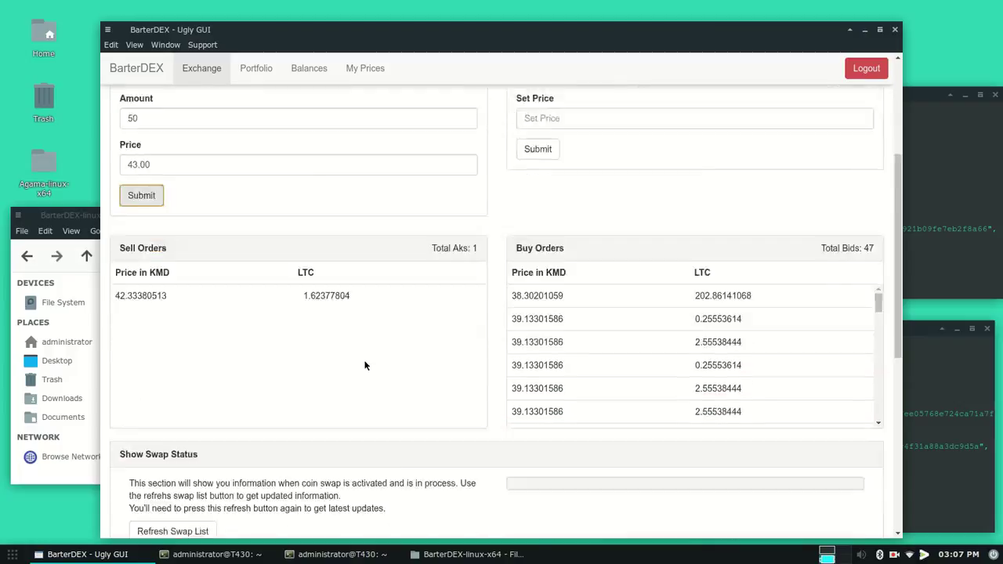
{"action": "scroll", "coordinate": [364, 365], "scroll_direction": "down", "scroll_amount": 6}
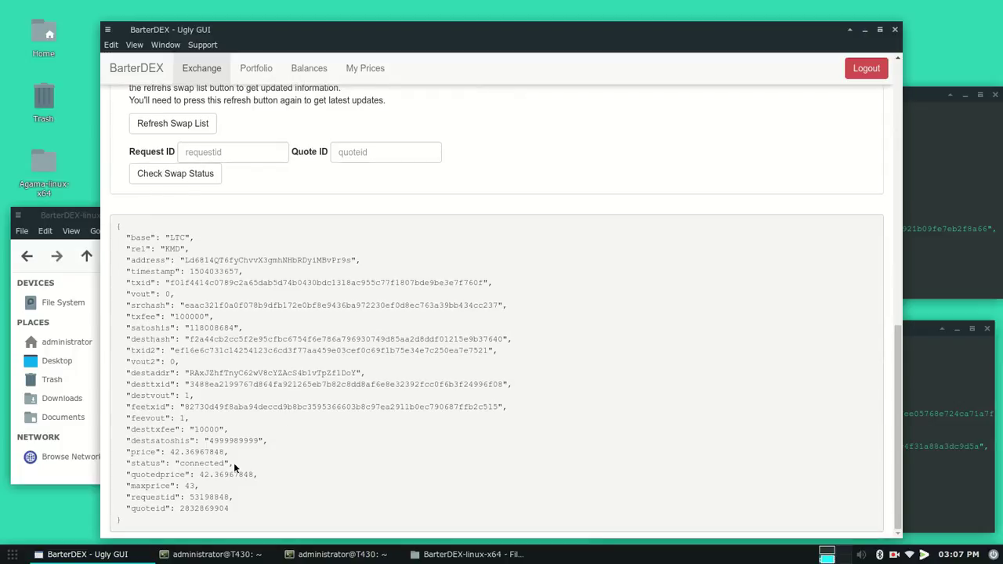
{"action": "left_click_drag", "start_coordinate": [233, 463], "coordinate": [171, 463]}
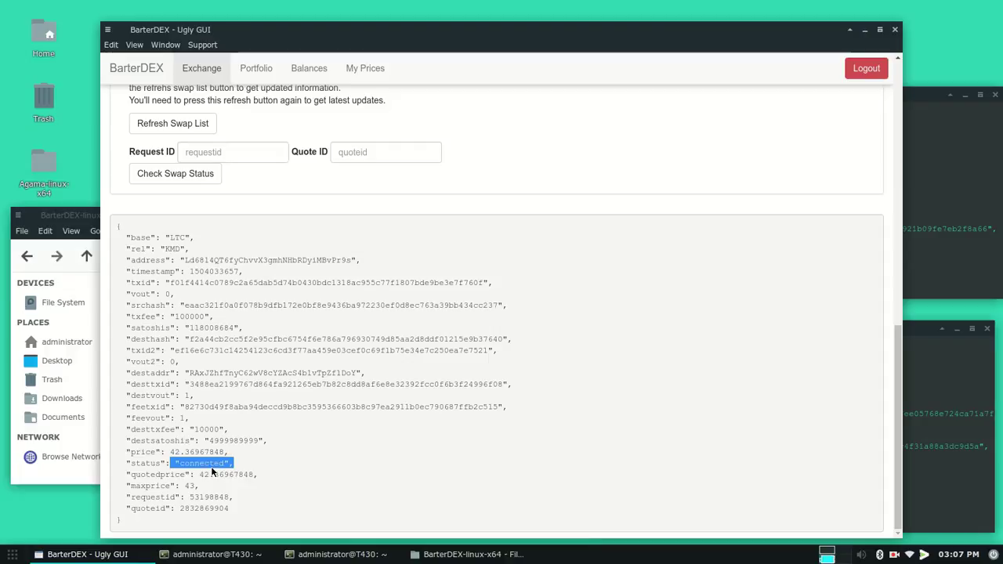
{"action": "left_click", "coordinate": [955, 436]}
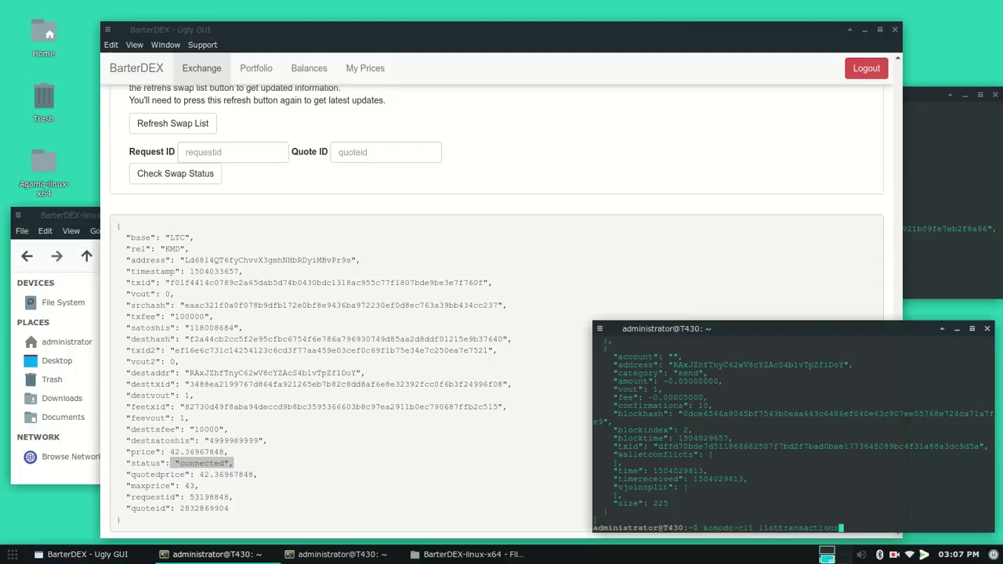
Step: List KMD transactions showing the 49.99999999 send, then Litecoin transactions showing the 0.07651754 receive
{"action": "key", "text": "Return"}
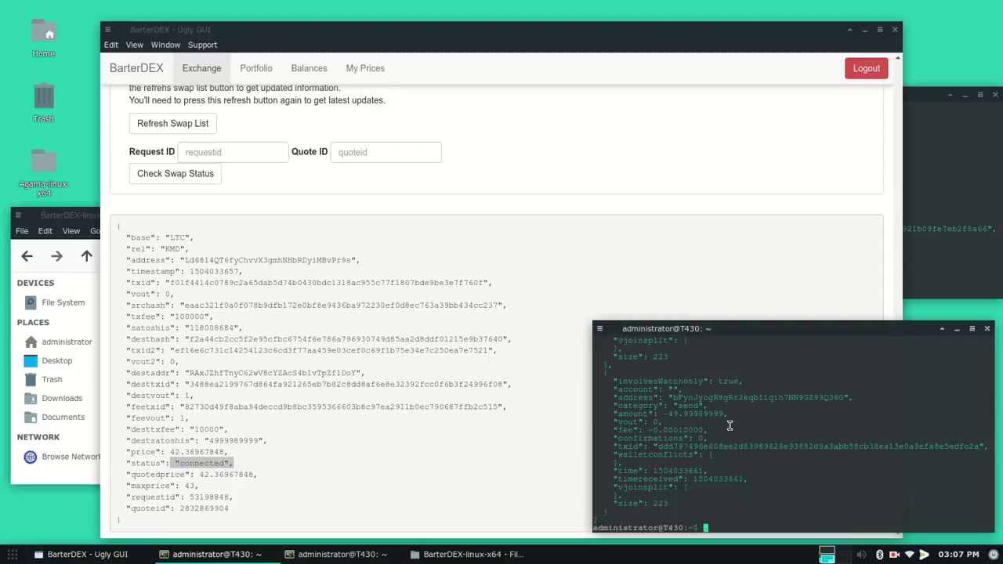
{"action": "left_click_drag", "start_coordinate": [660, 414], "coordinate": [728, 411]}
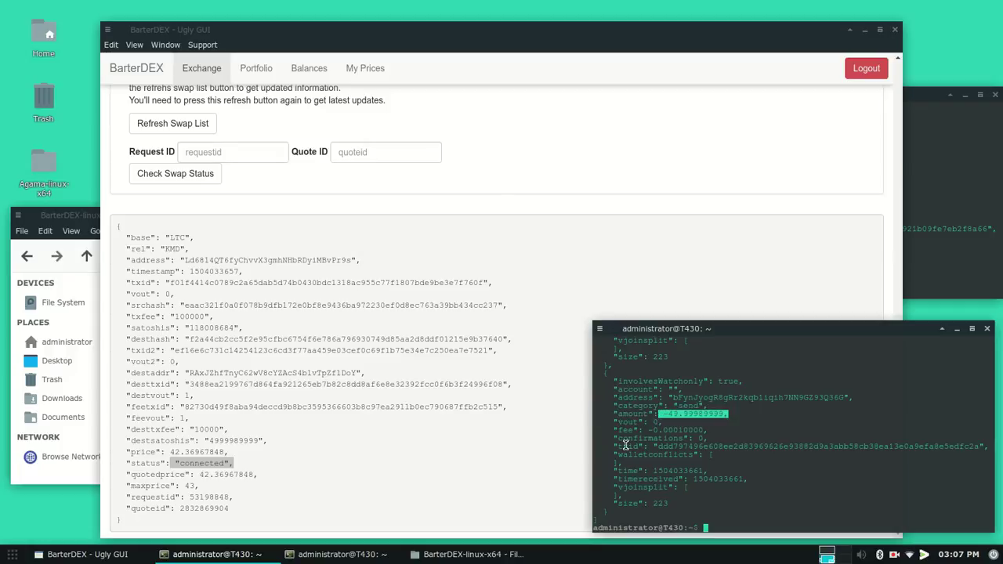
{"action": "left_click", "coordinate": [938, 245]}
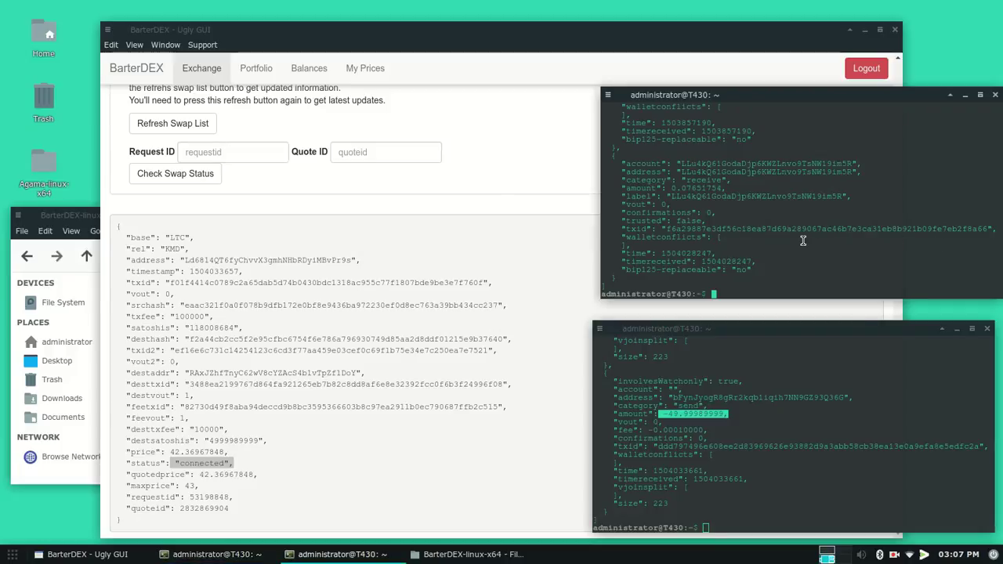
{"action": "key", "text": "Up"}
{"action": "key", "text": "Return"}
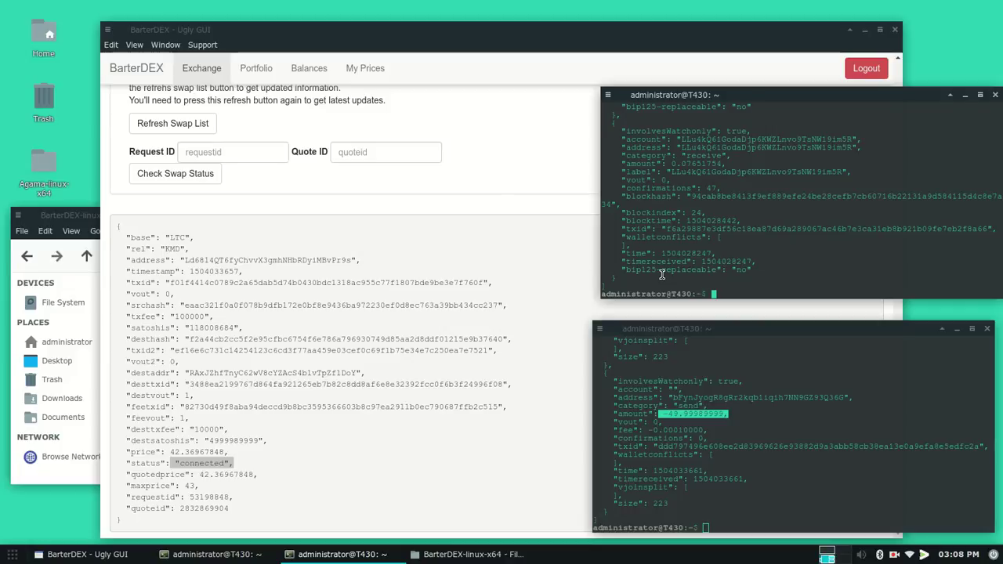
{"action": "left_click", "coordinate": [428, 431]}
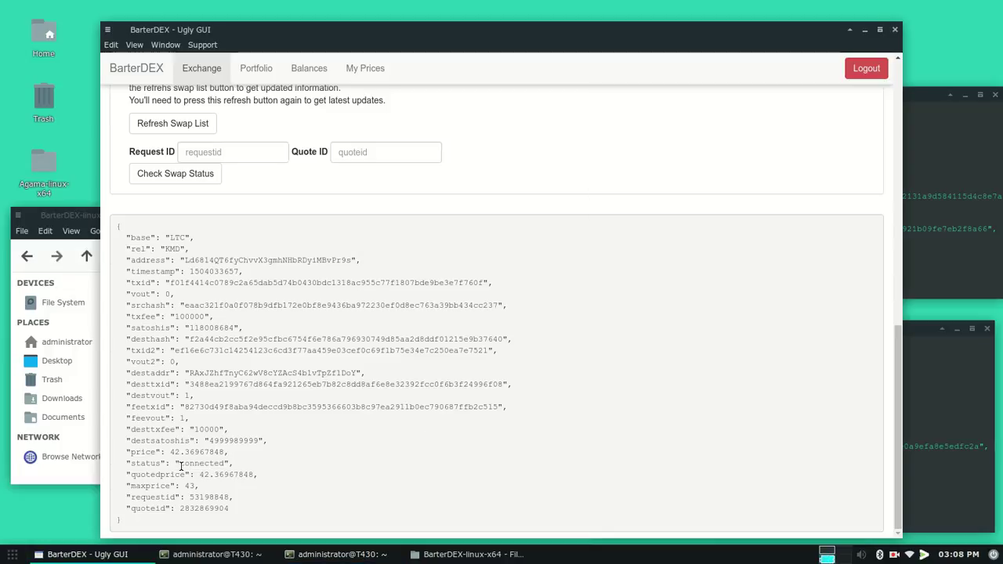
Step: Re-highlight the 'connected' status and scroll through the swap details quoting price 42.36967848
{"action": "left_click_drag", "start_coordinate": [175, 464], "coordinate": [233, 462]}
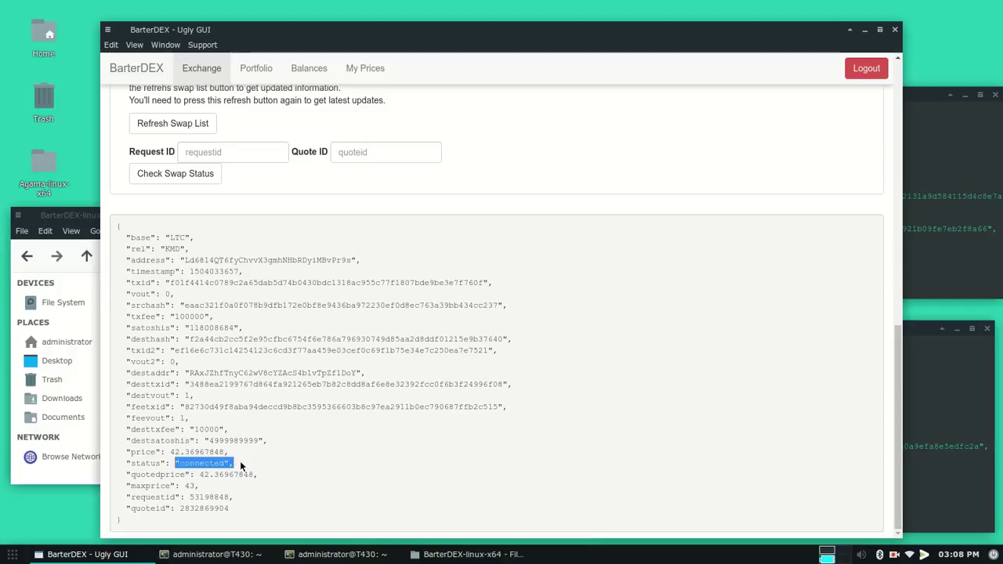
{"action": "scroll", "coordinate": [352, 483], "scroll_direction": "up", "scroll_amount": 5}
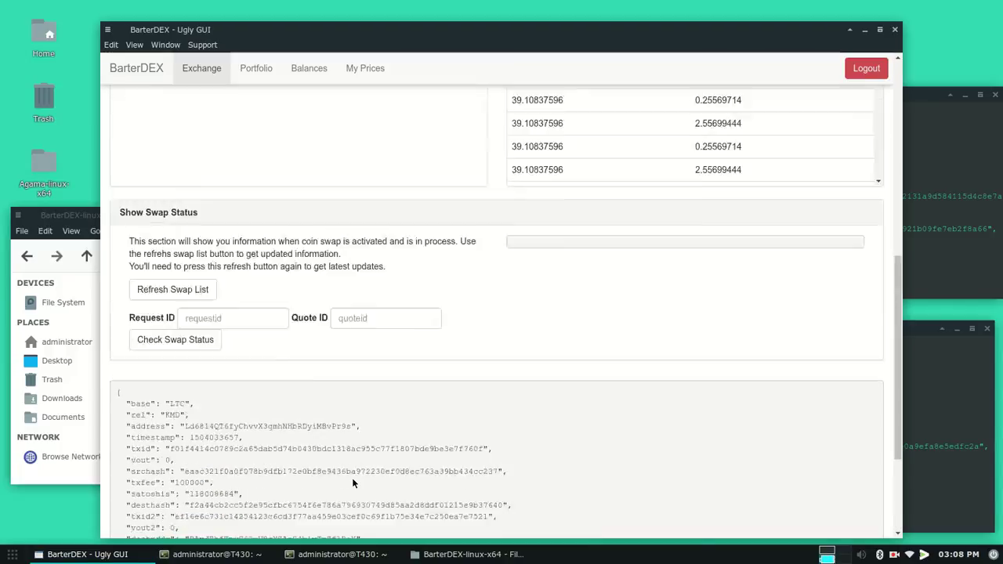
{"action": "scroll", "coordinate": [353, 483], "scroll_direction": "up", "scroll_amount": 10}
{"action": "scroll", "coordinate": [352, 484], "scroll_direction": "down", "scroll_amount": 2}
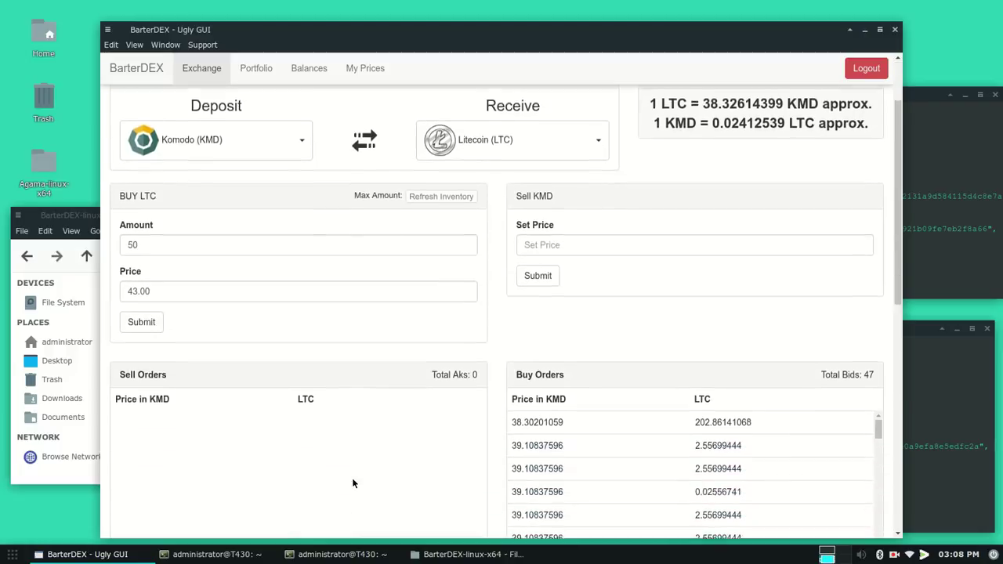
{"action": "scroll", "coordinate": [353, 483], "scroll_direction": "down", "scroll_amount": 2}
{"action": "scroll", "coordinate": [352, 484], "scroll_direction": "down", "scroll_amount": 2}
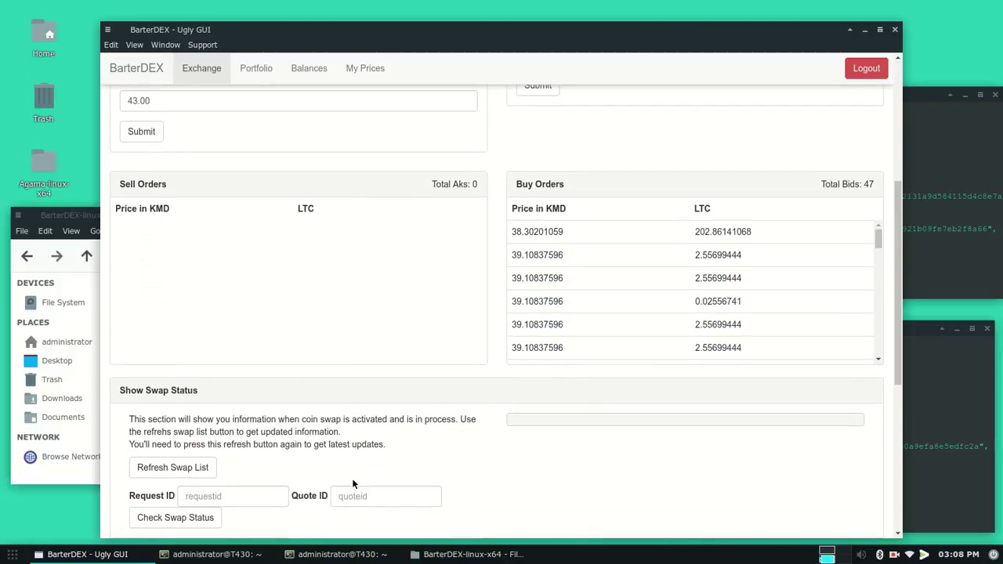
{"action": "scroll", "coordinate": [352, 484], "scroll_direction": "down", "scroll_amount": 1}
{"action": "scroll", "coordinate": [353, 483], "scroll_direction": "up", "scroll_amount": 4}
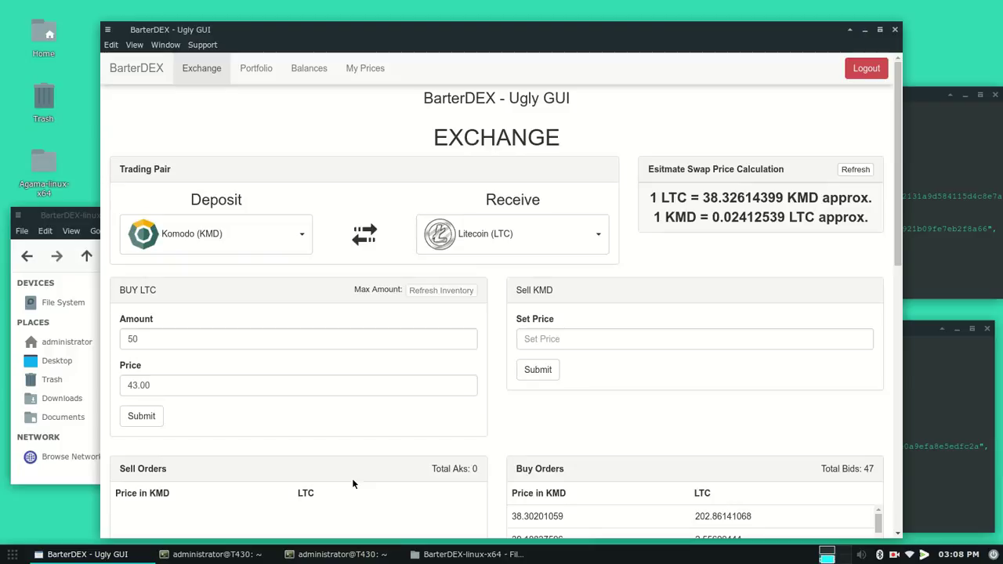
{"action": "scroll", "coordinate": [352, 484], "scroll_direction": "down", "scroll_amount": 5}
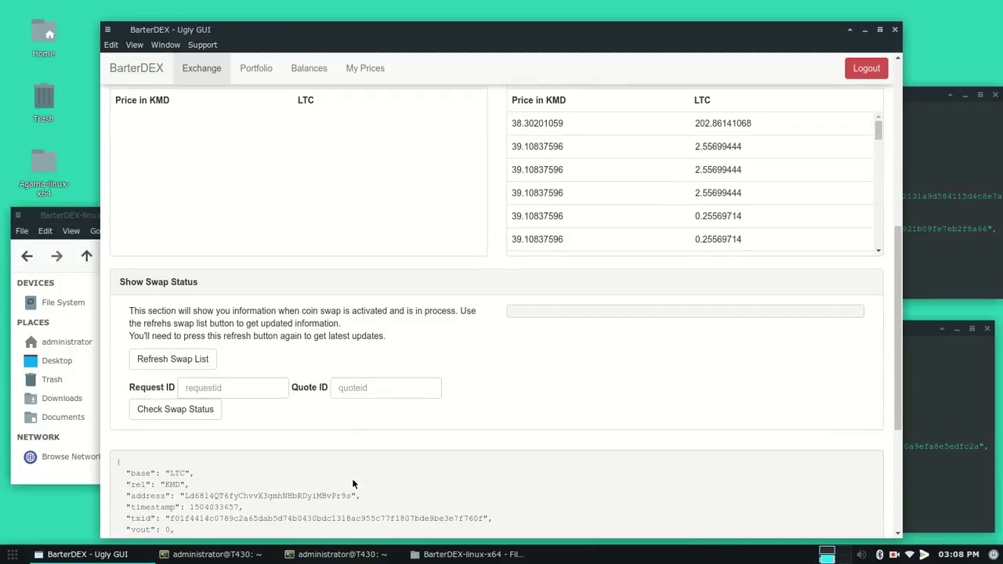
{"action": "scroll", "coordinate": [353, 483], "scroll_direction": "down", "scroll_amount": 3}
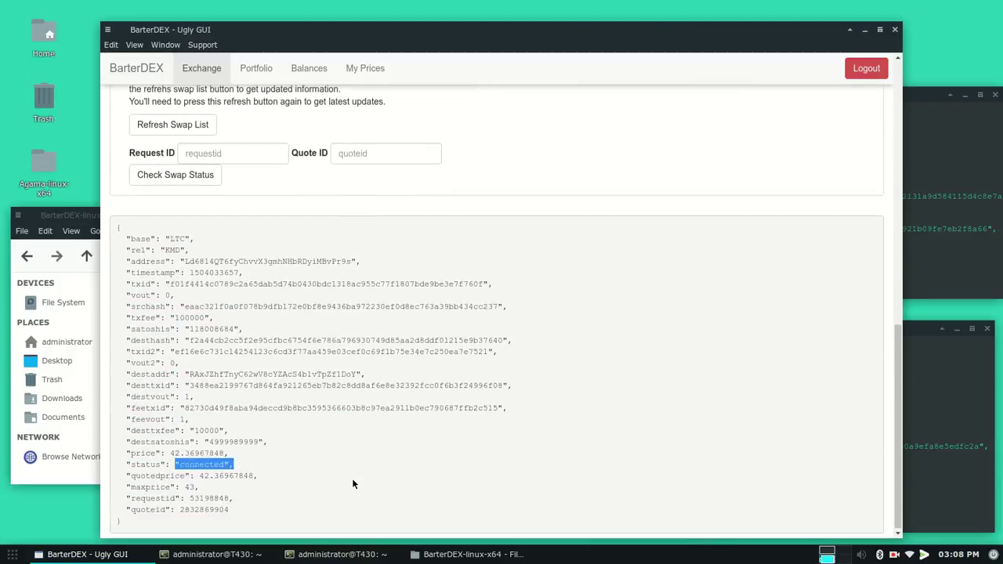
Step: Compare the Litecoin and KMD transaction lists, including the -49.99989999 send, and recheck BarterDEX's swap record
{"action": "left_click", "coordinate": [915, 242]}
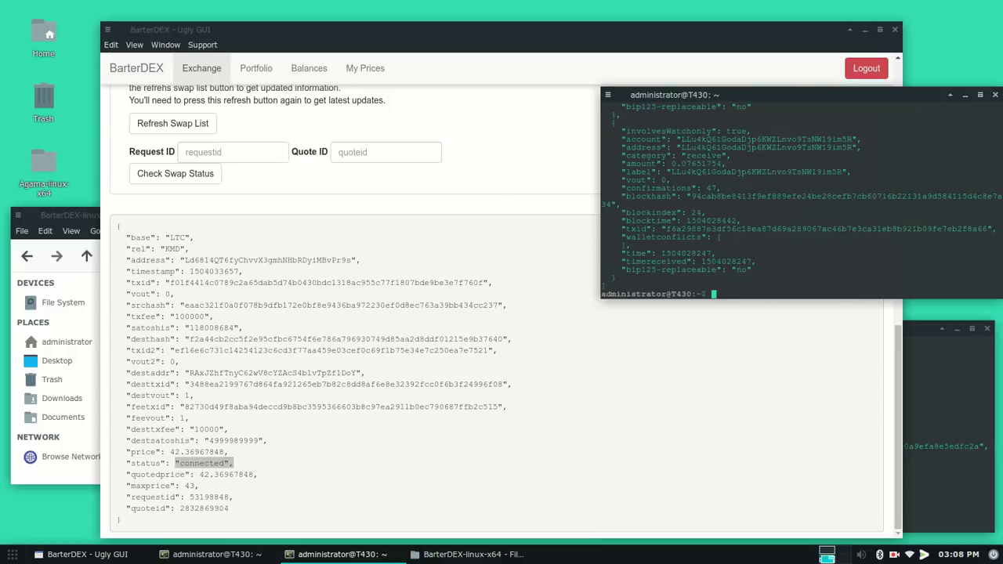
{"action": "left_click", "coordinate": [924, 413]}
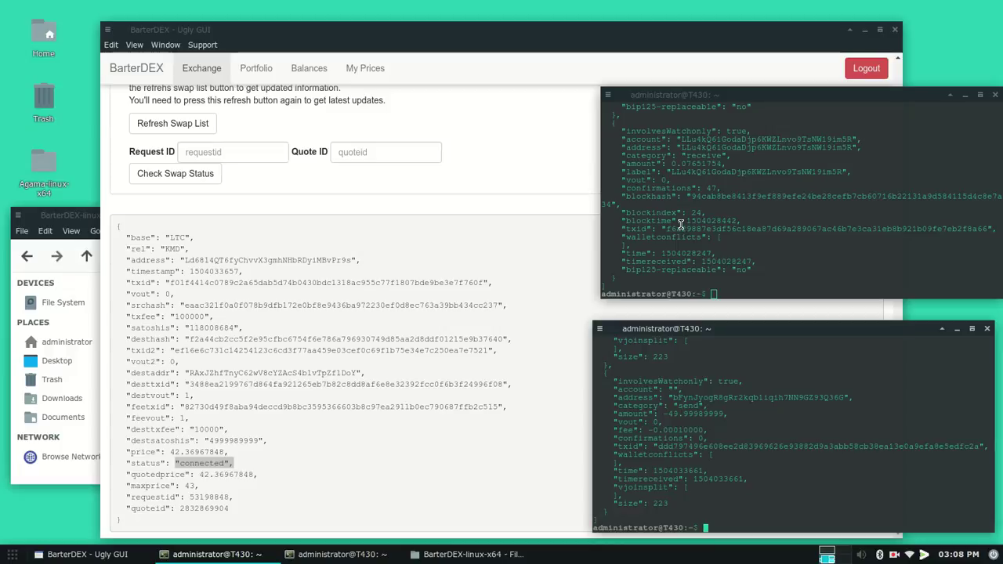
{"action": "left_click", "coordinate": [456, 342]}
{"action": "scroll", "coordinate": [452, 343], "scroll_direction": "up", "scroll_amount": 2}
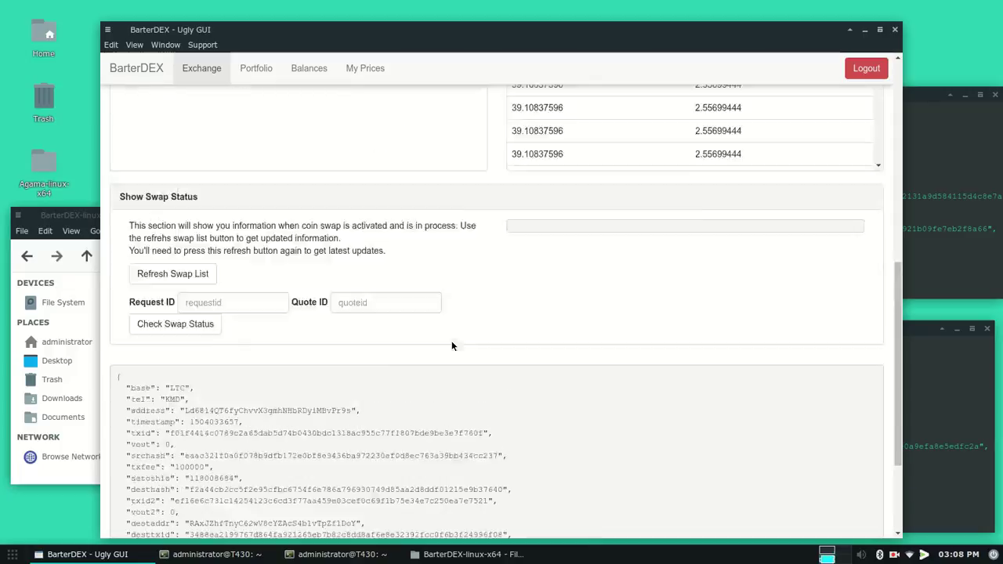
{"action": "scroll", "coordinate": [451, 341], "scroll_direction": "up", "scroll_amount": 3}
{"action": "scroll", "coordinate": [452, 341], "scroll_direction": "down", "scroll_amount": 5}
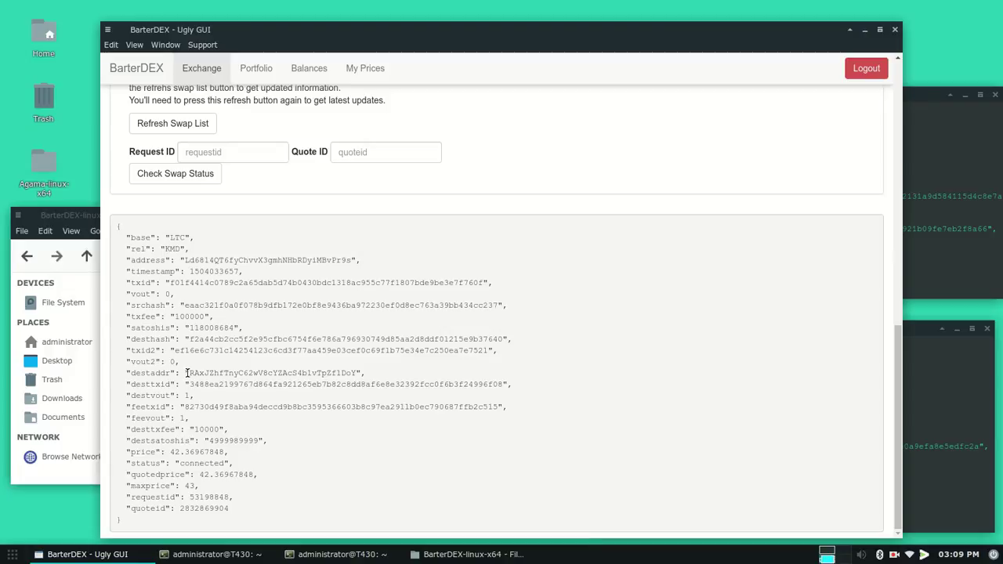
Step: Rerun litecoin-cli listtransactions, revealing a new unconfirmed 1.17908684 LTC receive
{"action": "left_click", "coordinate": [910, 250]}
{"action": "key", "text": "Up"}
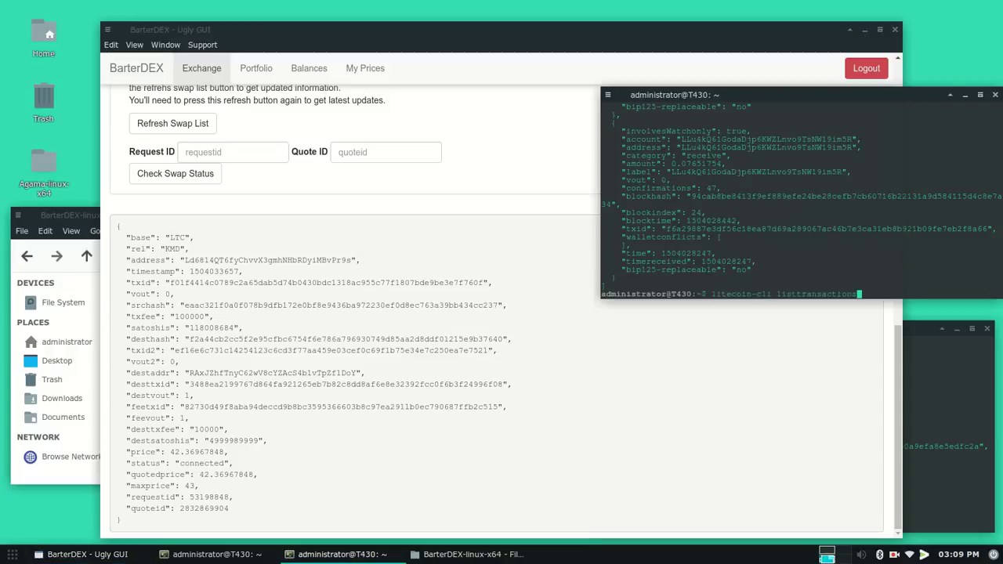
{"action": "key", "text": "Down"}
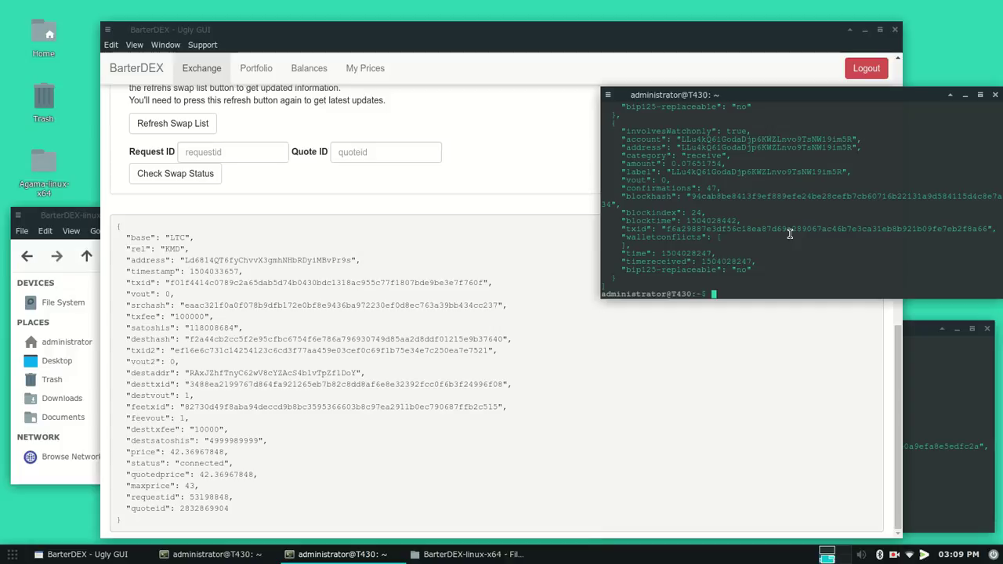
{"action": "key", "text": "Up"}
{"action": "key", "text": "Return"}
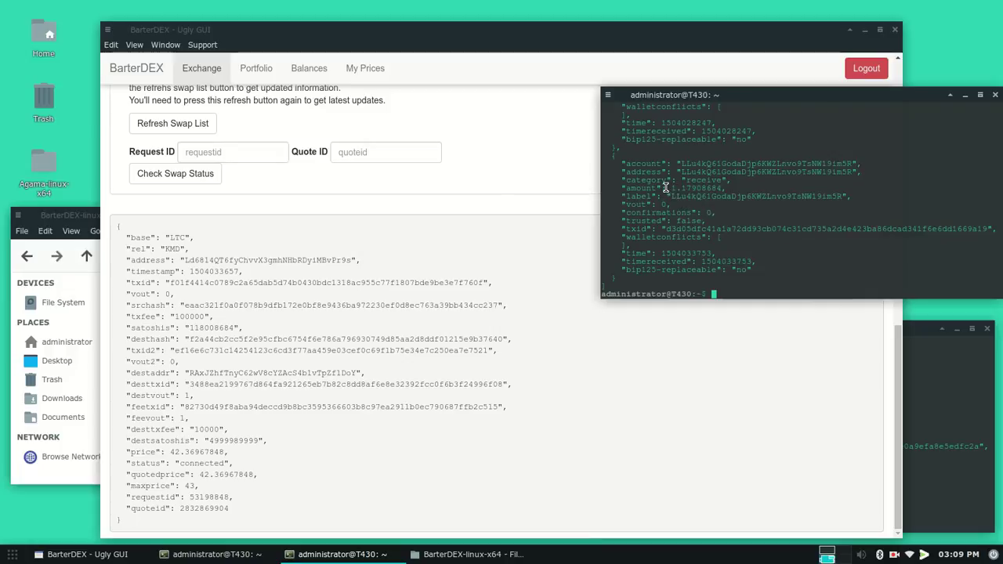
Step: Highlight the 1.17908684 amount and its 'receive' category in the Litecoin listing
{"action": "left_click_drag", "start_coordinate": [666, 188], "coordinate": [734, 189]}
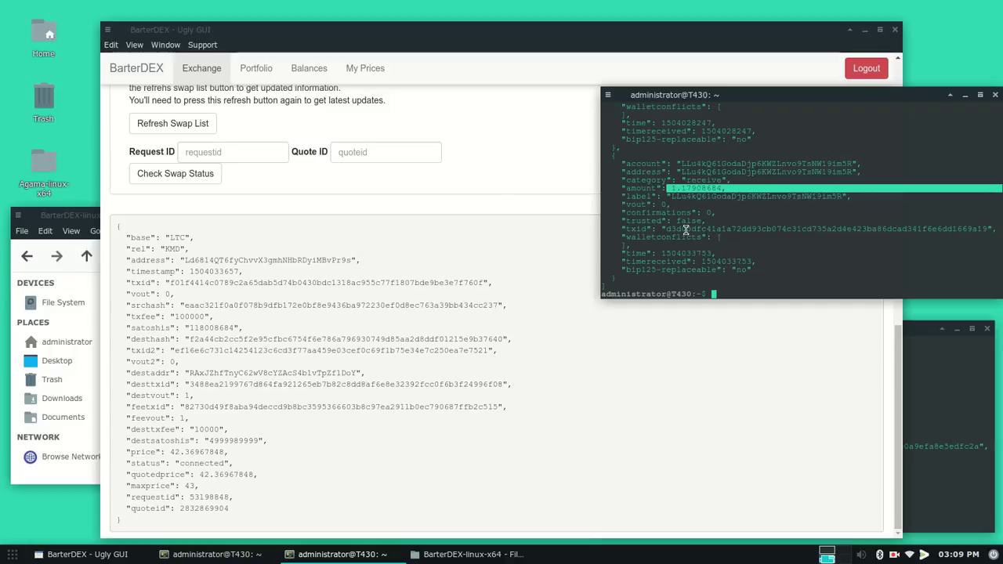
{"action": "mouse_move", "coordinate": [715, 215]}
{"action": "left_mouse_down"}
{"action": "mouse_move", "coordinate": [680, 213]}
{"action": "mouse_move", "coordinate": [691, 178]}
{"action": "mouse_move", "coordinate": [732, 171]}
{"action": "left_mouse_up"}
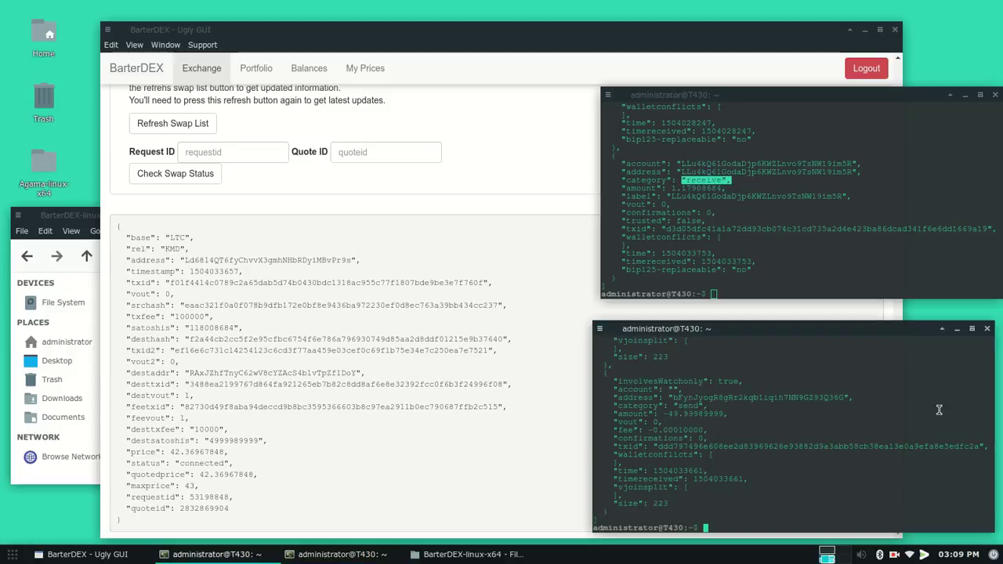
Step: In the KMD wallet terminal, highlight the 'send' category of the -49.99989999 transaction
{"action": "left_click", "coordinate": [939, 409]}
{"action": "left_click_drag", "start_coordinate": [665, 405], "coordinate": [722, 405]}
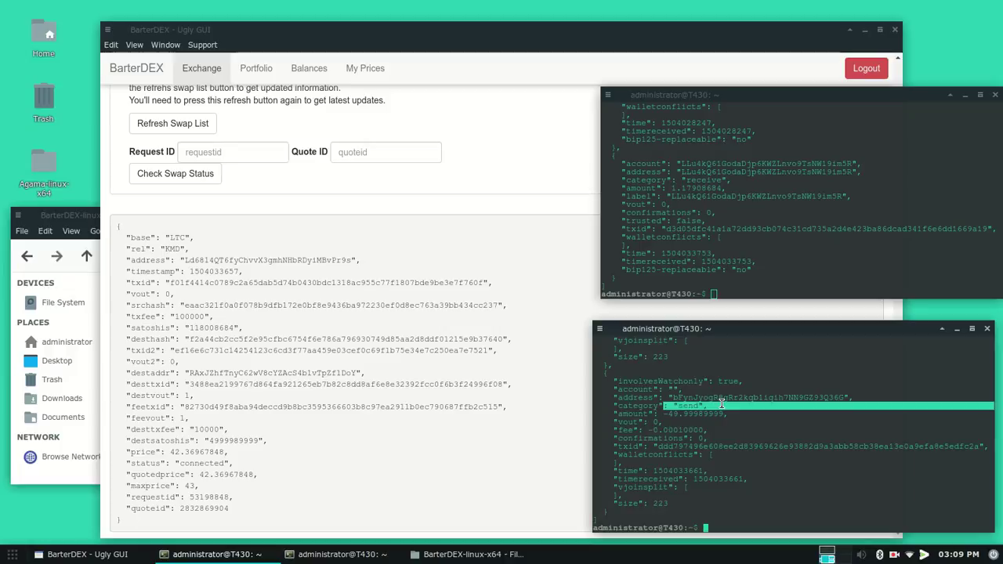
{"action": "left_click", "coordinate": [731, 419]}
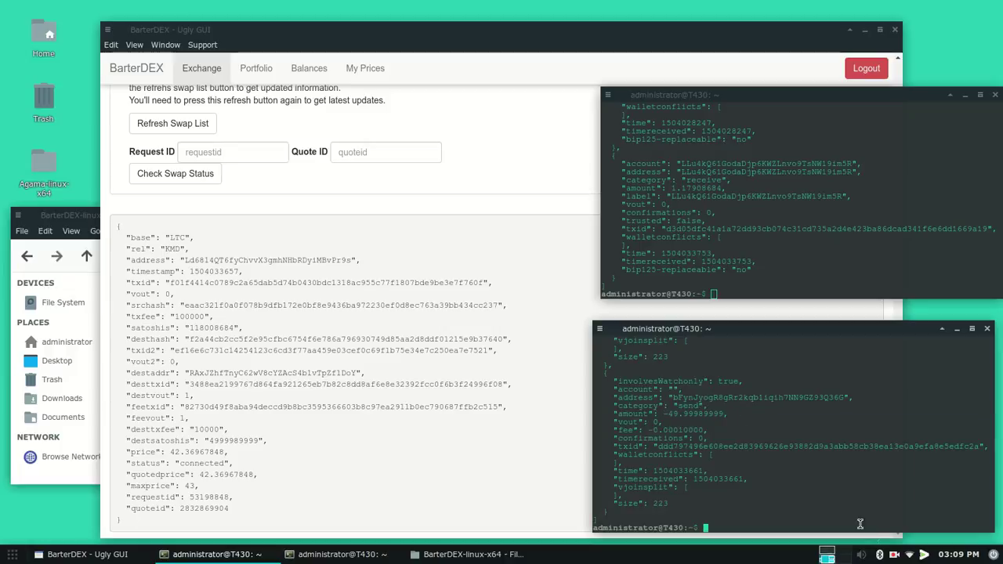
{"action": "left_click", "coordinate": [894, 555]}
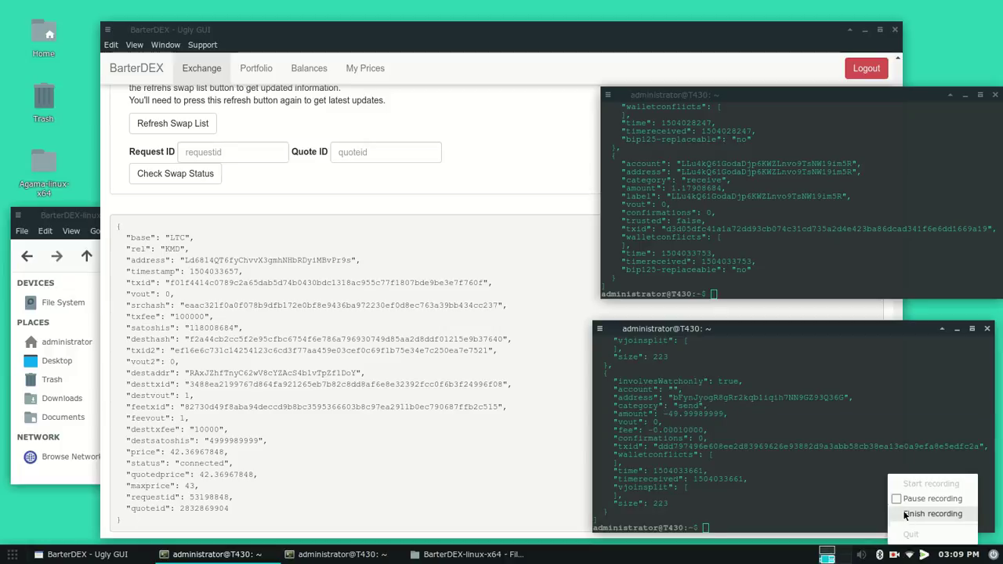